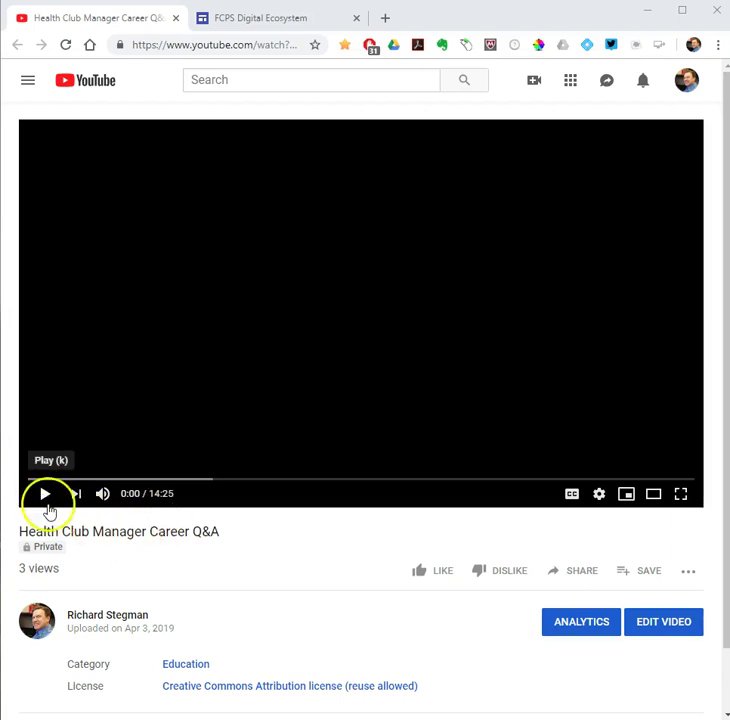
Step: Start playing the Health Club Manager Career Q&A video from 0:00
{"action": "left_click", "coordinate": [46, 497]}
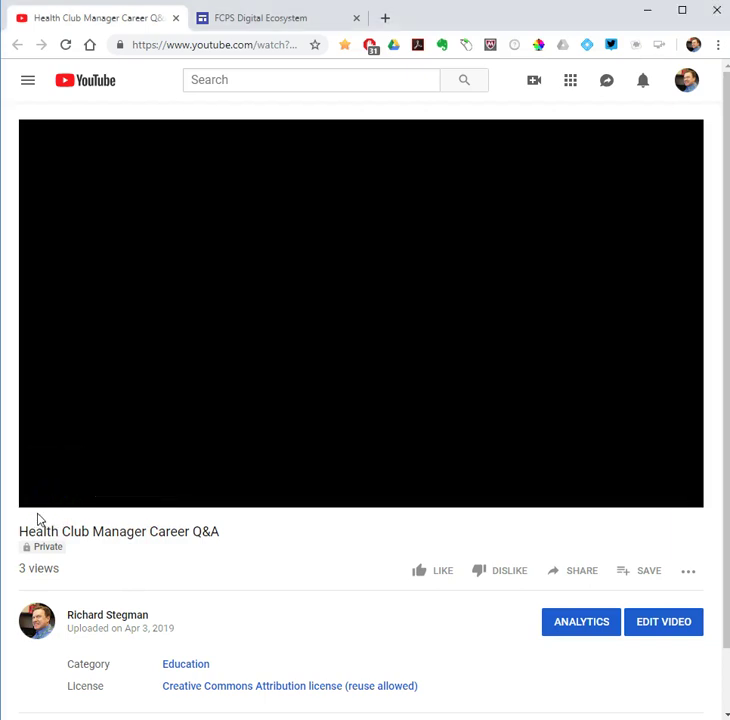
Step: Pause the video at 8:05 on the 'Describe a typical day on the job' card and open Share
{"action": "left_click_drag", "start_coordinate": [28, 481], "coordinate": [396, 480]}
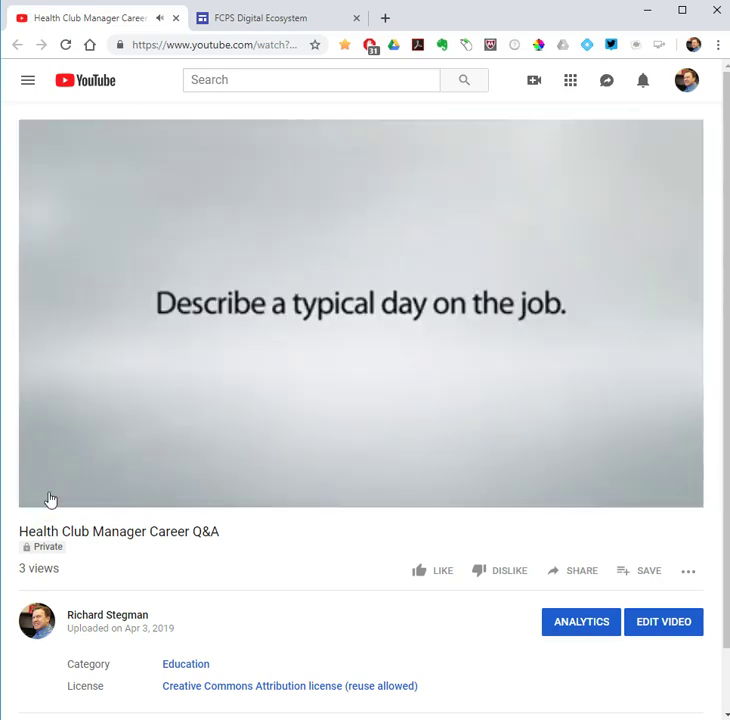
{"action": "left_click", "coordinate": [45, 495]}
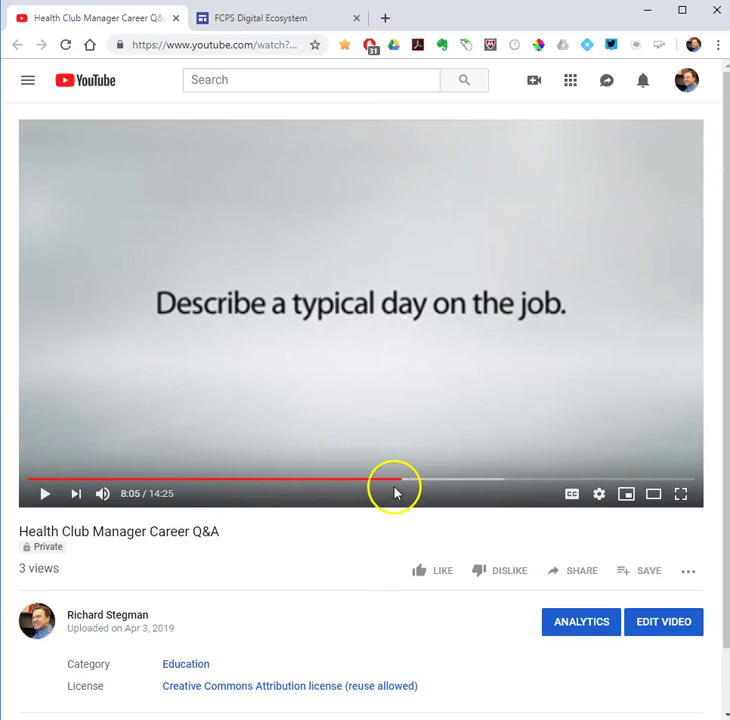
{"action": "left_click", "coordinate": [583, 576]}
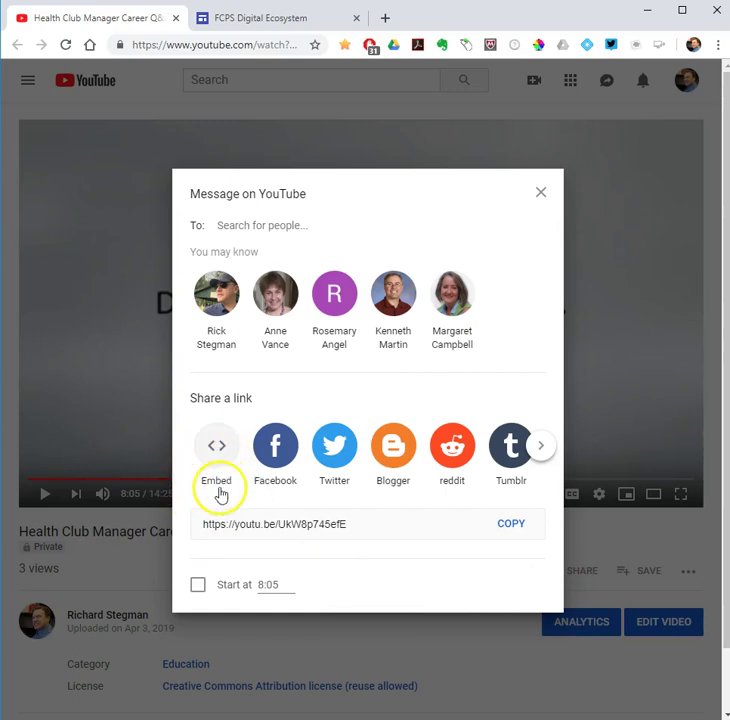
Step: Copy the video's embed code with 'Start at 8:05' enabled (start=485)
{"action": "left_click", "coordinate": [220, 455]}
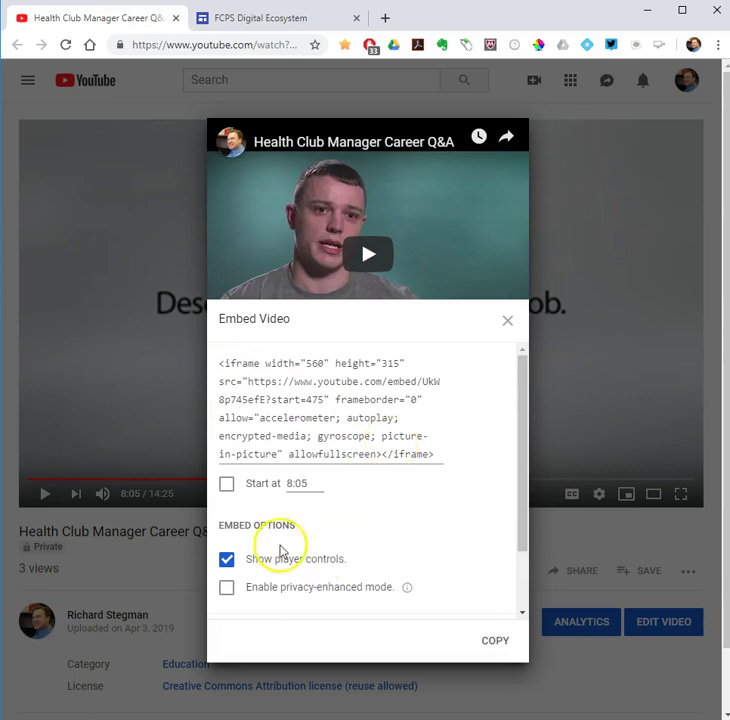
{"action": "left_click", "coordinate": [224, 486]}
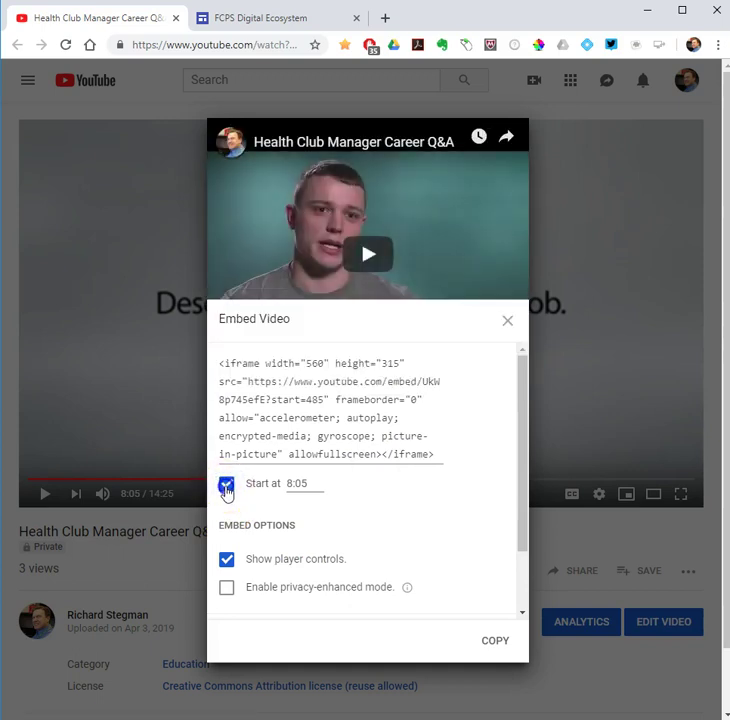
{"action": "left_click", "coordinate": [225, 486]}
{"action": "left_click", "coordinate": [226, 486]}
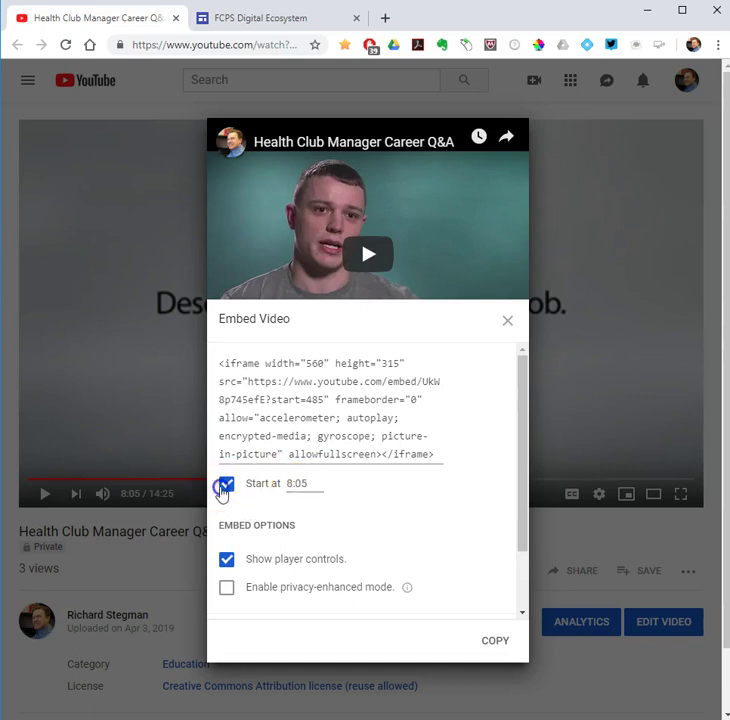
{"action": "left_click", "coordinate": [224, 486]}
{"action": "left_click", "coordinate": [224, 486]}
{"action": "left_click", "coordinate": [224, 486]}
{"action": "left_click", "coordinate": [224, 486]}
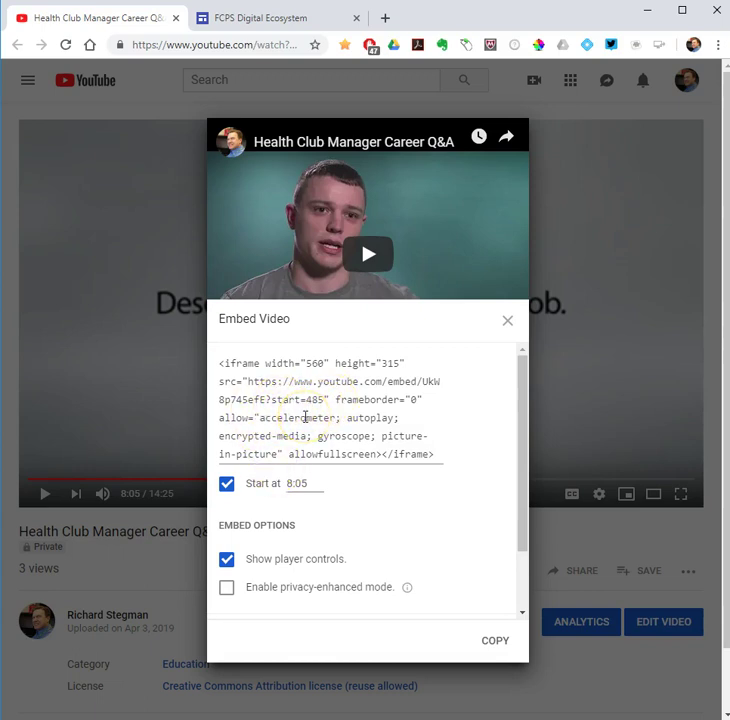
{"action": "left_click", "coordinate": [494, 641]}
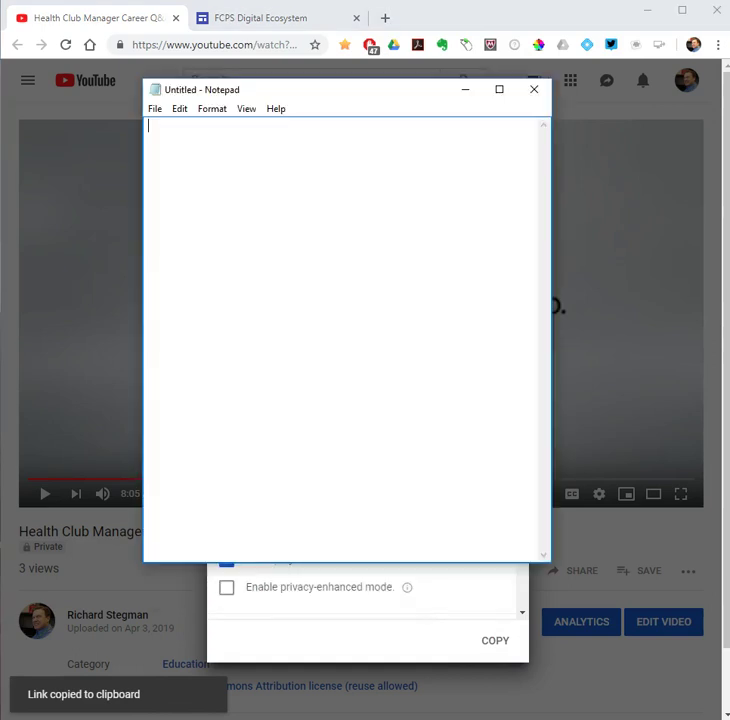
Step: Paste the iframe embed code into Notepad and place the cursor at start=485
{"action": "left_click", "coordinate": [180, 111]}
{"action": "left_click", "coordinate": [205, 182]}
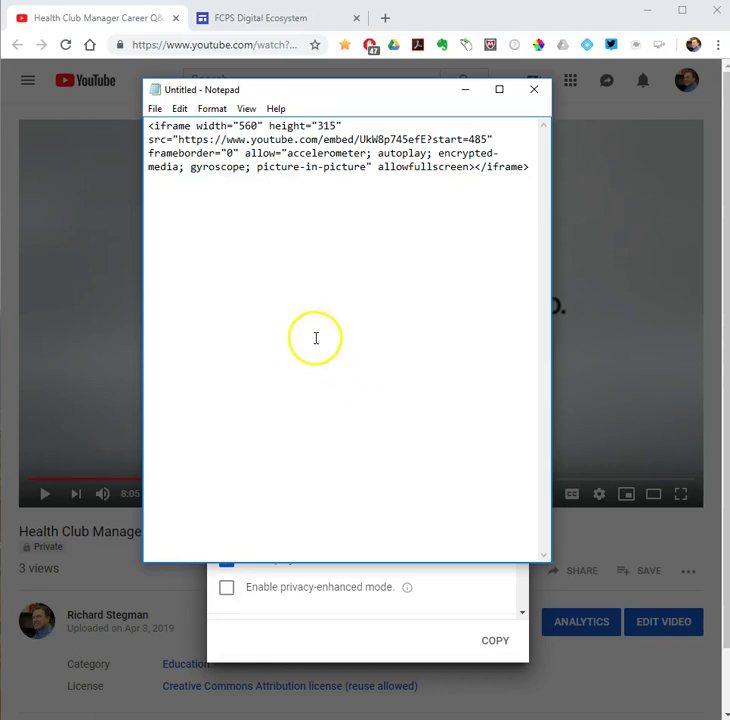
{"action": "left_click", "coordinate": [432, 139]}
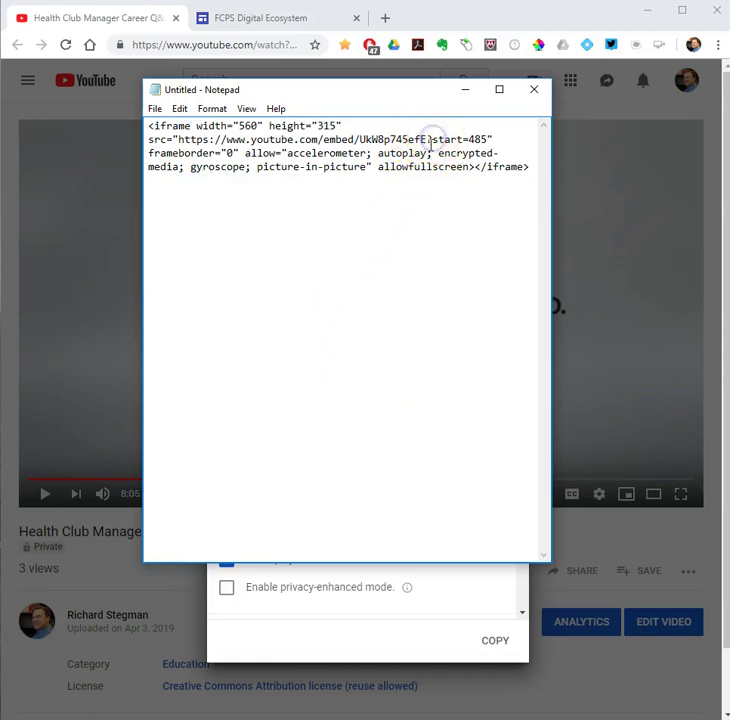
{"action": "left_click_drag", "start_coordinate": [431, 139], "coordinate": [486, 135]}
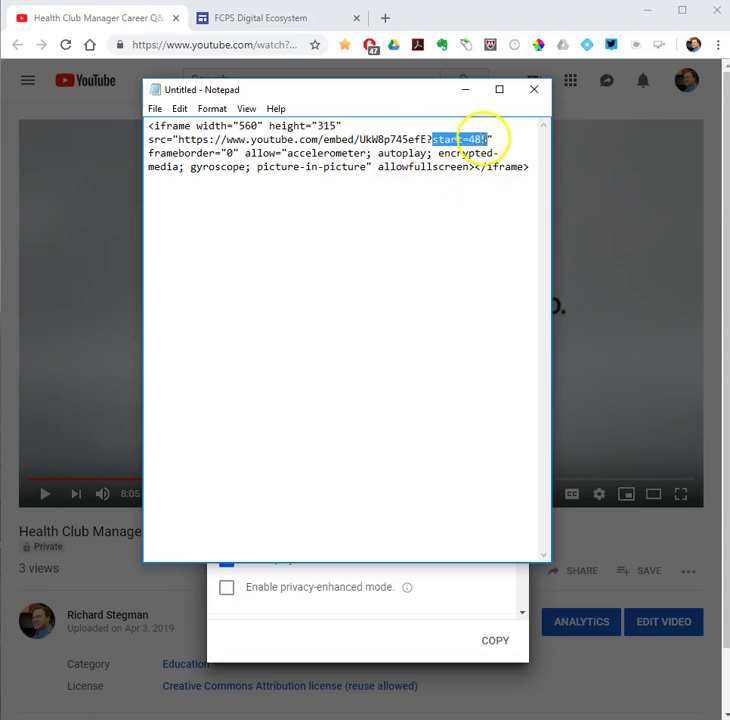
{"action": "left_click", "coordinate": [487, 139]}
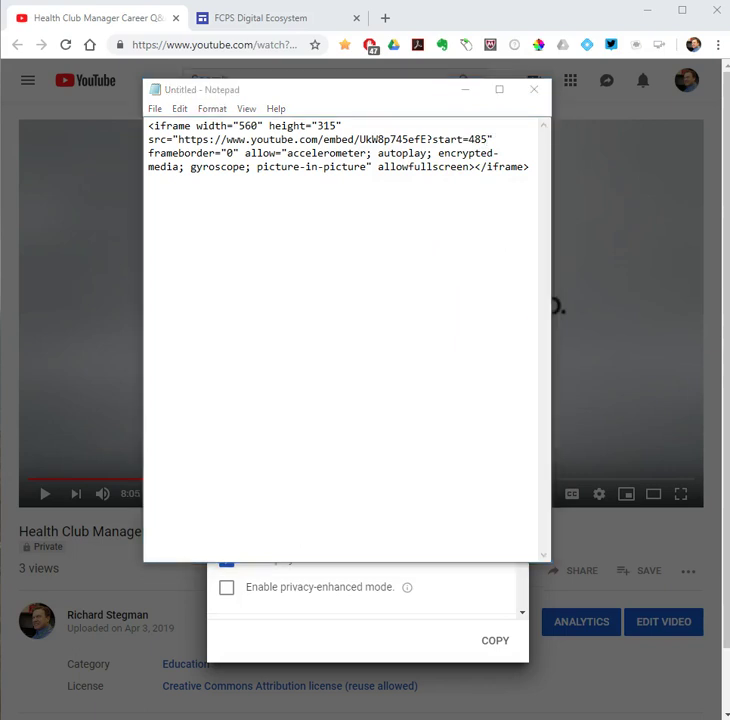
{"action": "left_click", "coordinate": [445, 137]}
{"action": "key", "text": "Right"}
{"action": "key", "text": "Right"}
{"action": "key", "text": "Right"}
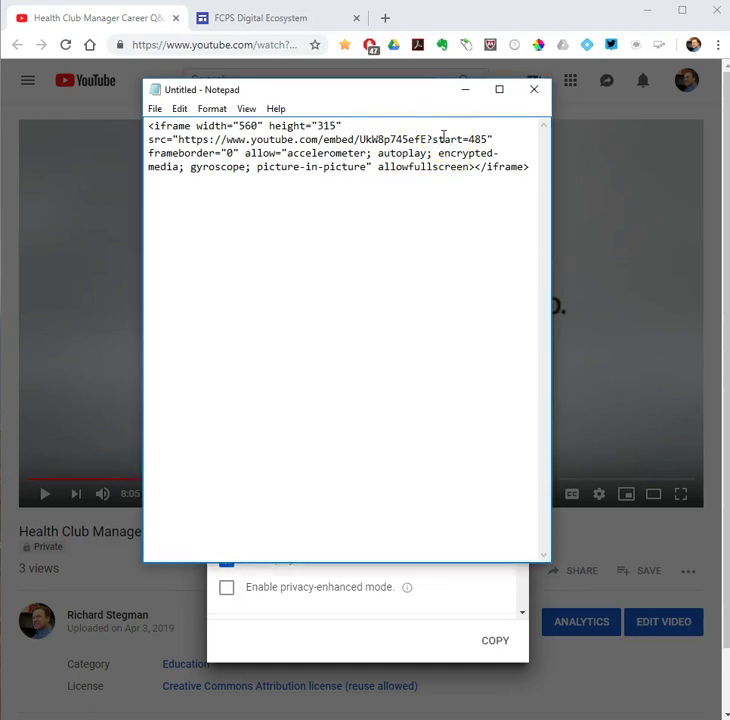
Step: Add '&end=641' after start=485 in the embed URL
{"action": "type", "text": "&end="}
{"action": "type", "text": "641"}
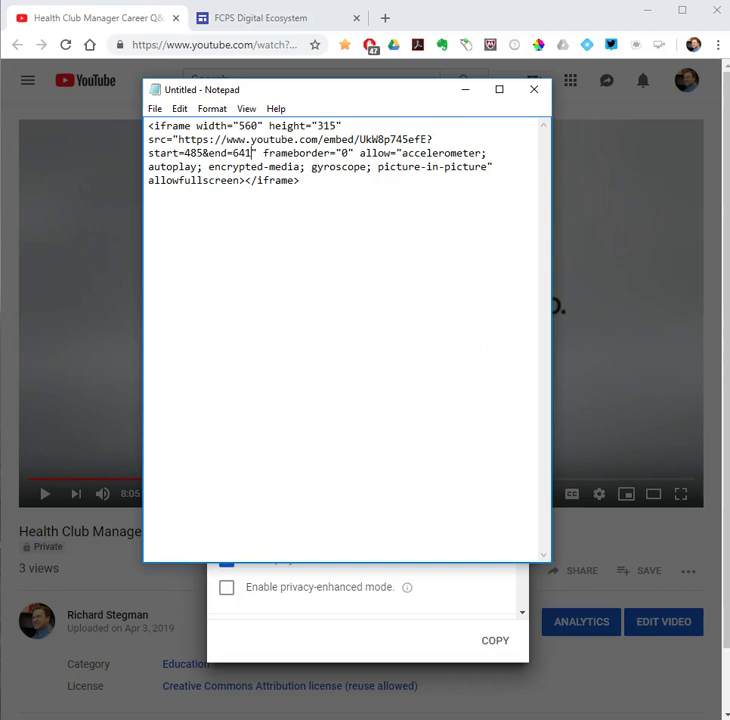
{"action": "left_click", "coordinate": [316, 180]}
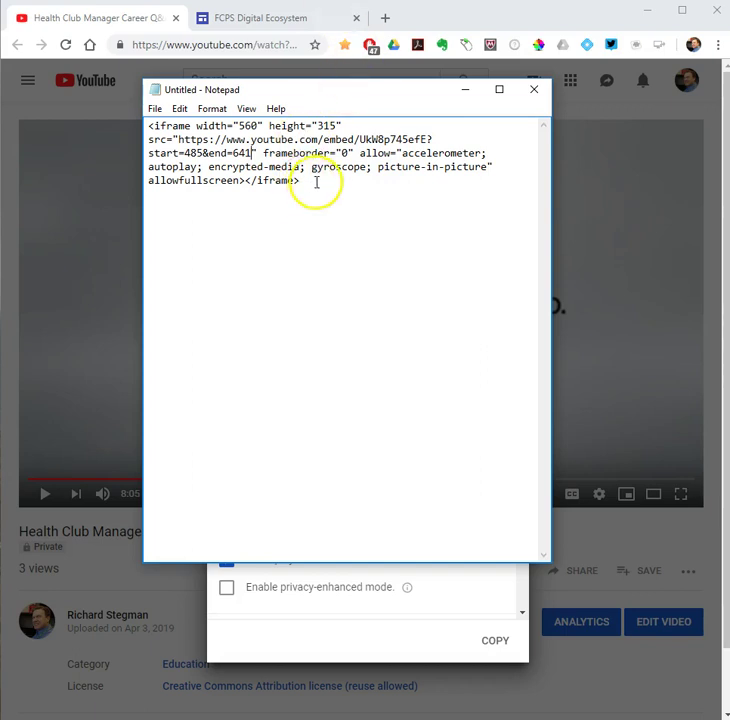
{"action": "left_click_drag", "start_coordinate": [166, 153], "coordinate": [245, 155]}
{"action": "left_click", "coordinate": [212, 155]}
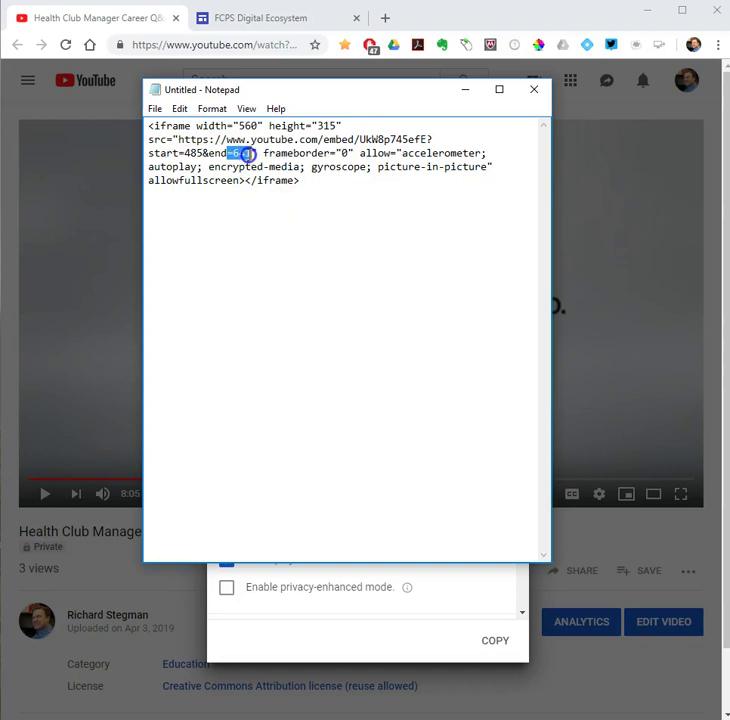
{"action": "left_click", "coordinate": [233, 196]}
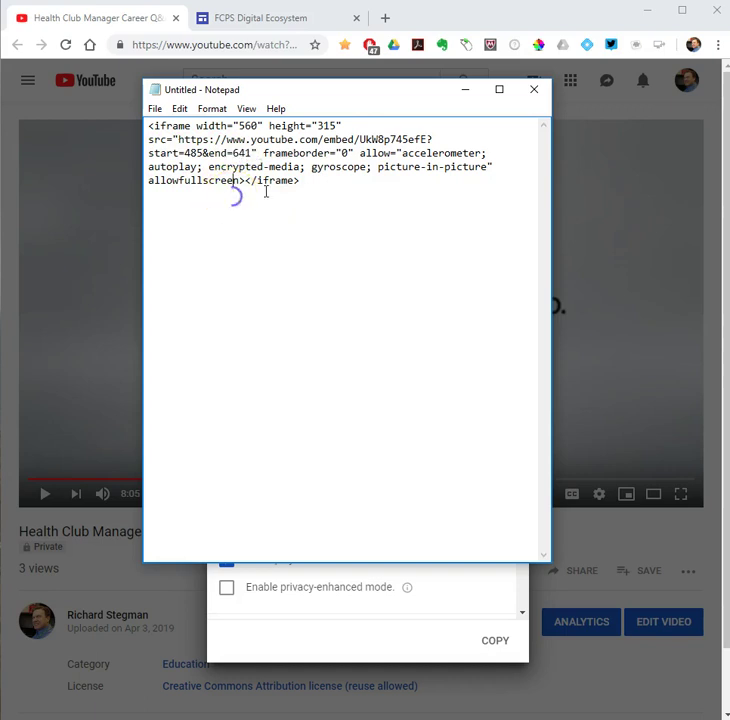
Step: Copy the whole iframe code and switch to the FCPS Digital Ecosystem site editor
{"action": "left_click_drag", "start_coordinate": [332, 186], "coordinate": [129, 127]}
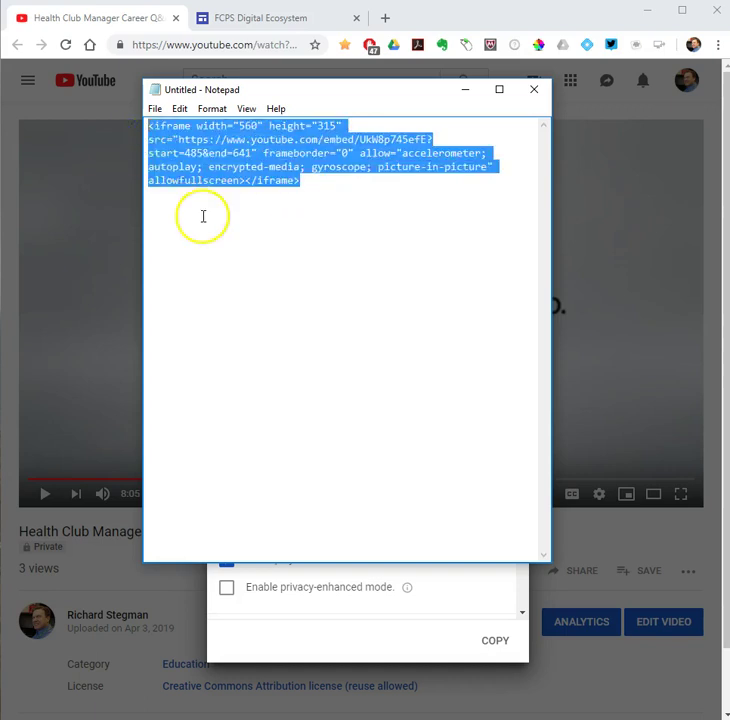
{"action": "left_click", "coordinate": [183, 110]}
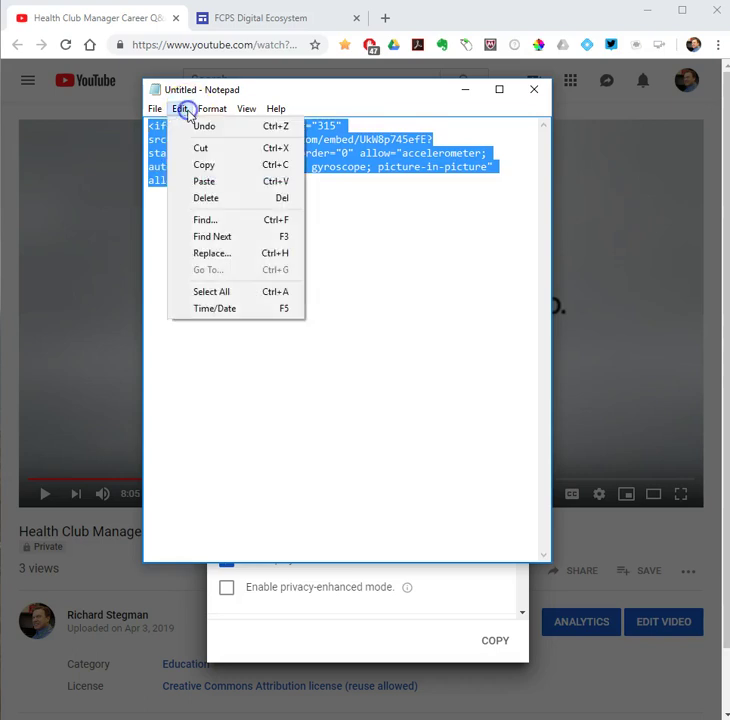
{"action": "left_click", "coordinate": [208, 166]}
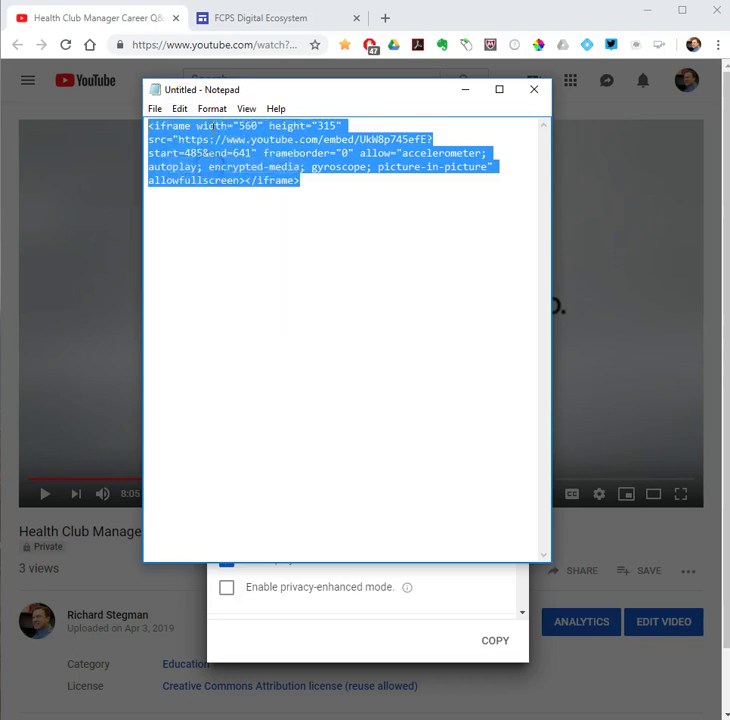
{"action": "left_click", "coordinate": [242, 22]}
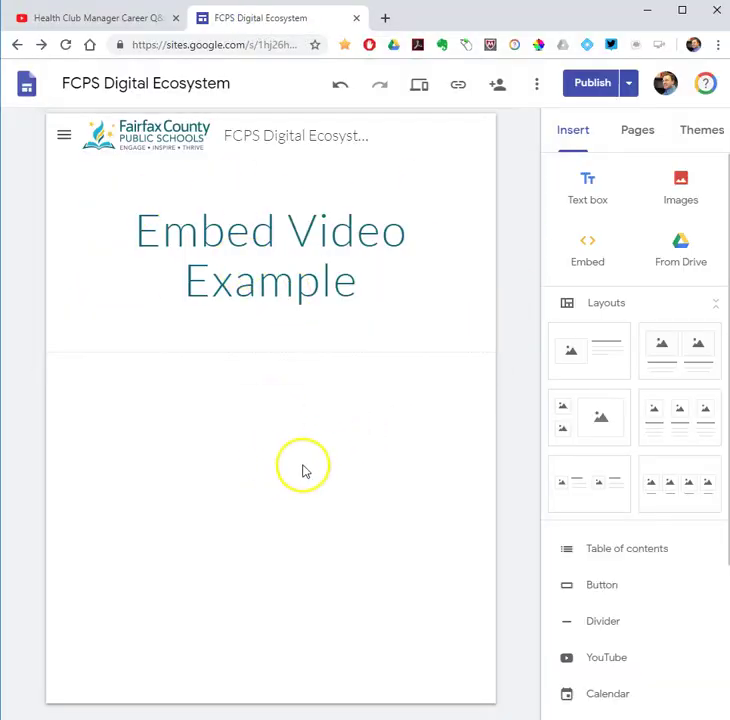
Step: Paste the iframe code into an Embed code box and insert it onto the page
{"action": "left_click", "coordinate": [588, 248]}
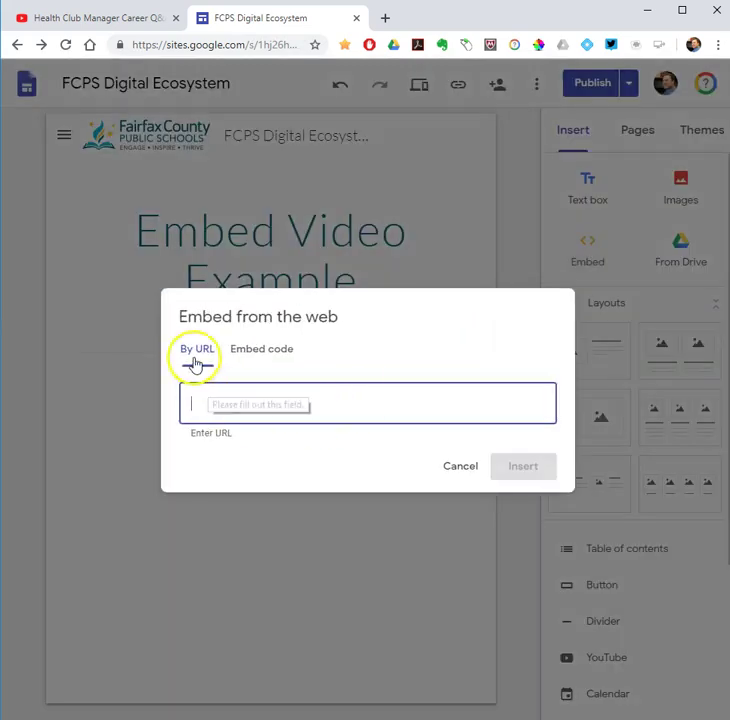
{"action": "left_click", "coordinate": [258, 351]}
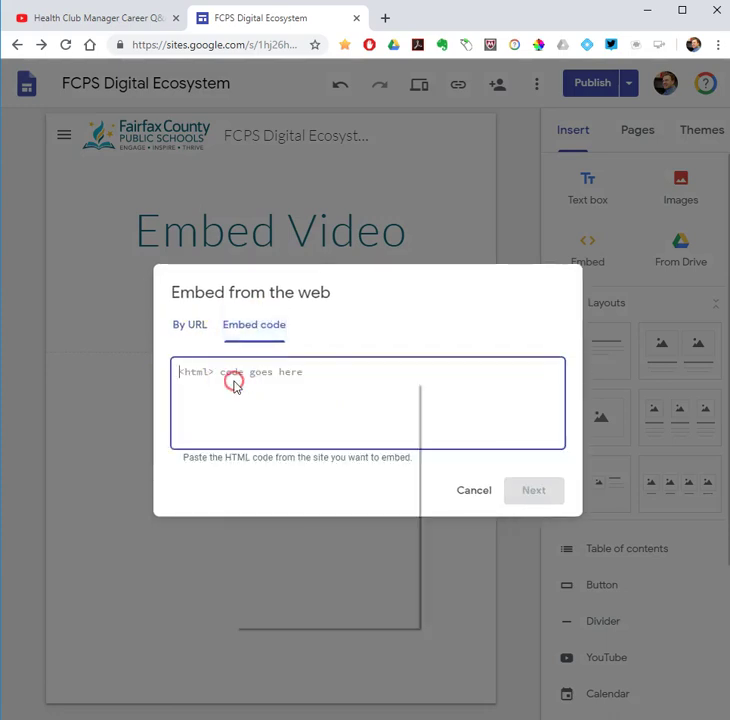
{"action": "right_click", "coordinate": [233, 381]}
{"action": "left_click", "coordinate": [268, 474]}
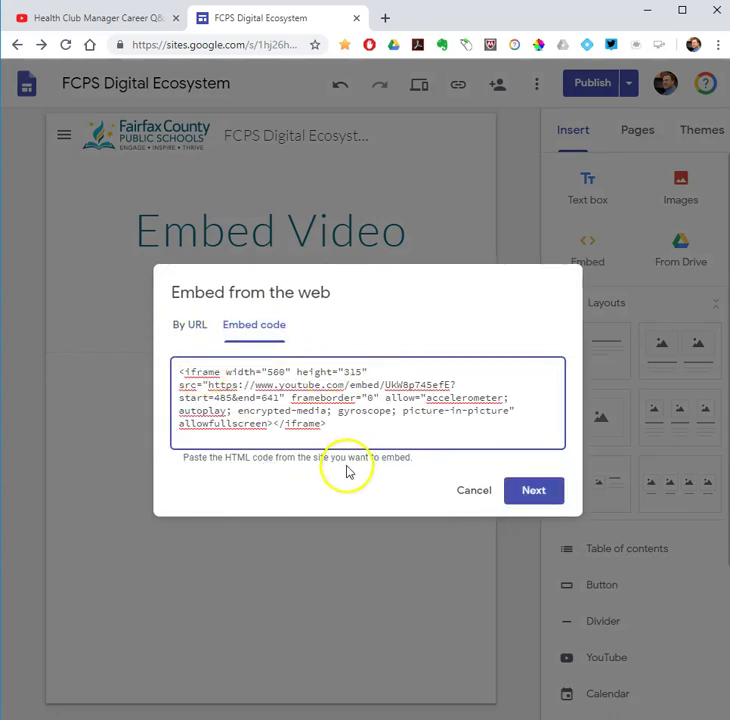
{"action": "left_click", "coordinate": [541, 494]}
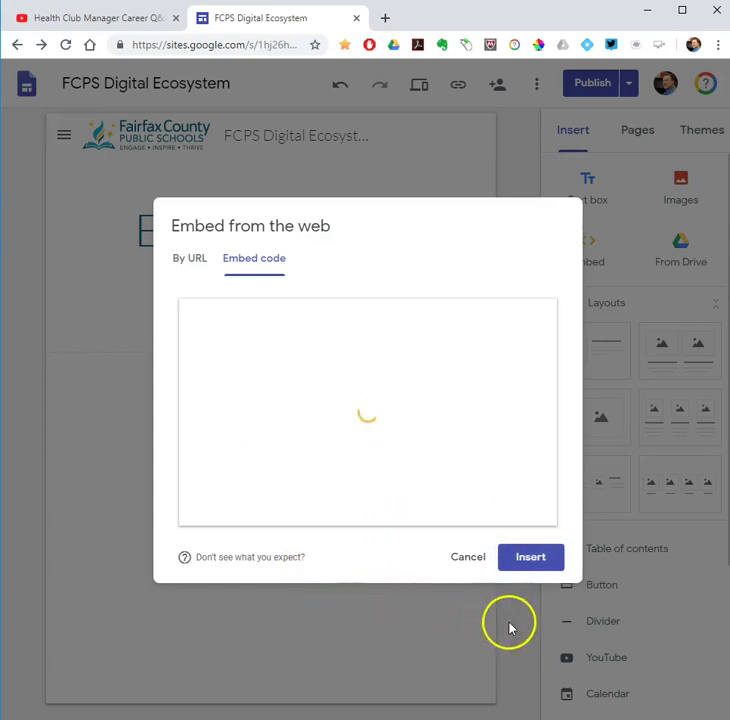
{"action": "left_click", "coordinate": [530, 565]}
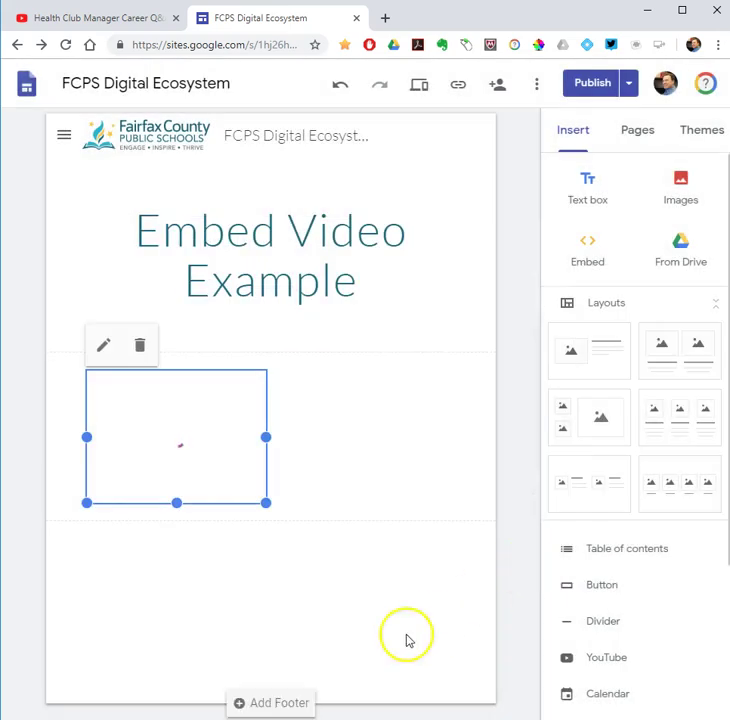
Step: Enlarge the embed box to about 360x230 and preview the page
{"action": "left_click_drag", "start_coordinate": [265, 501], "coordinate": [489, 599]}
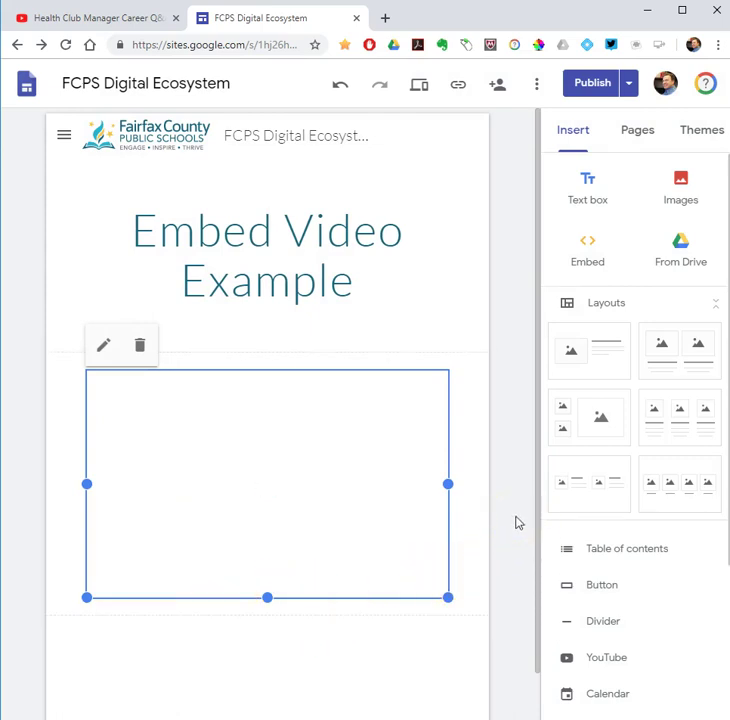
{"action": "left_click", "coordinate": [420, 90]}
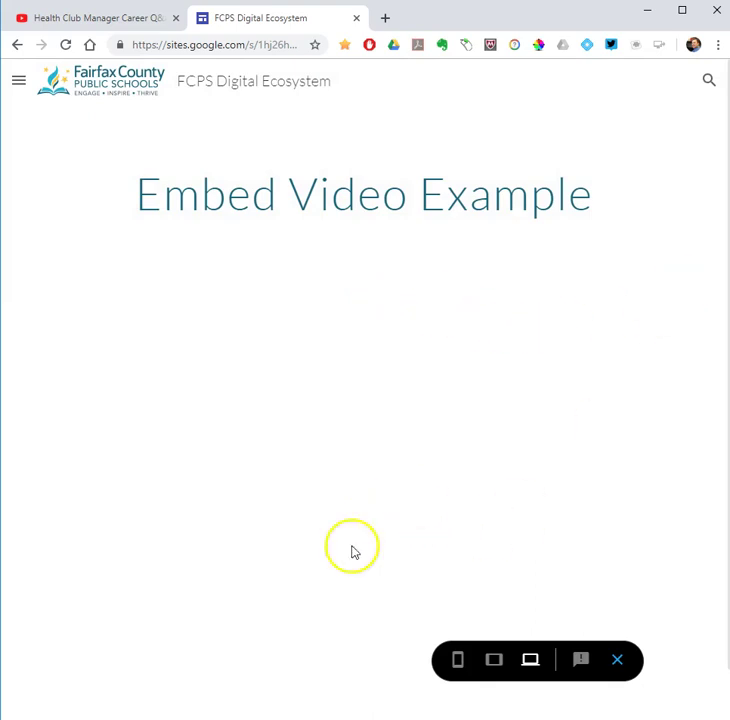
{"action": "left_click", "coordinate": [617, 659]}
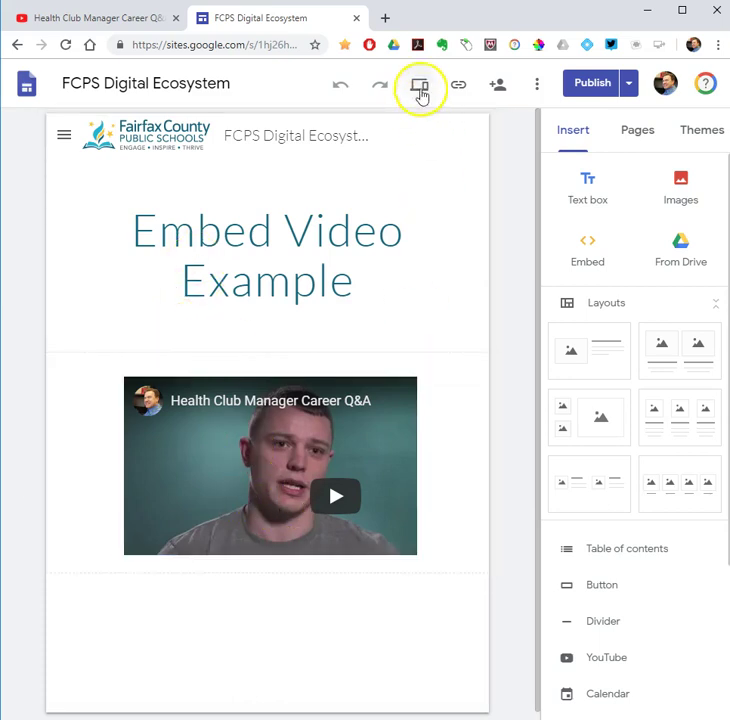
{"action": "left_click", "coordinate": [419, 87]}
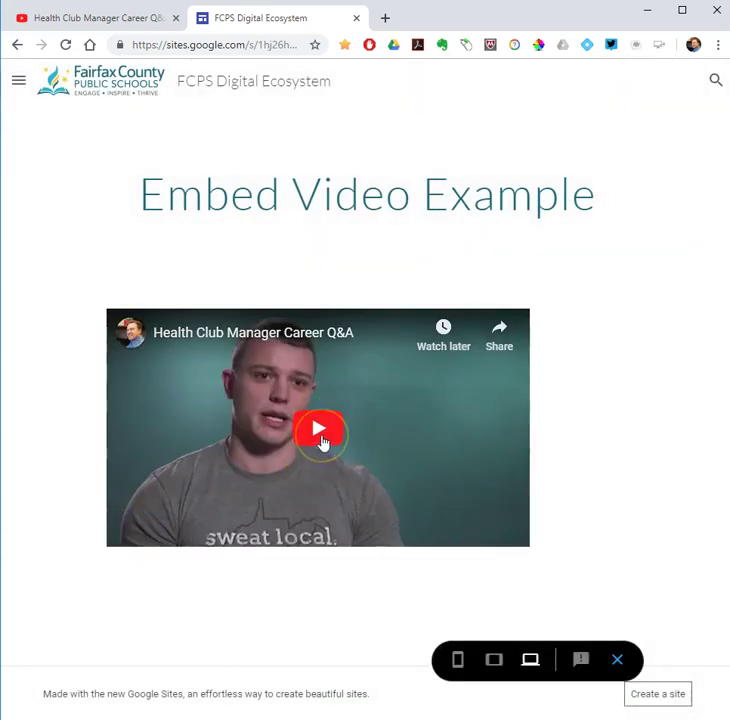
Step: Play the embedded video in preview to confirm it starts at 8:05
{"action": "left_click", "coordinate": [322, 441]}
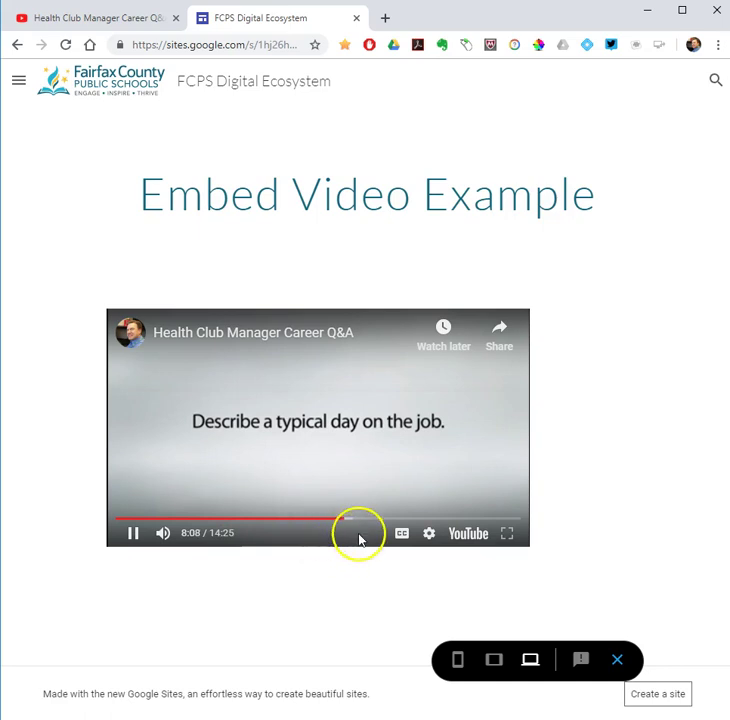
{"action": "mouse_move", "coordinate": [221, 551]}
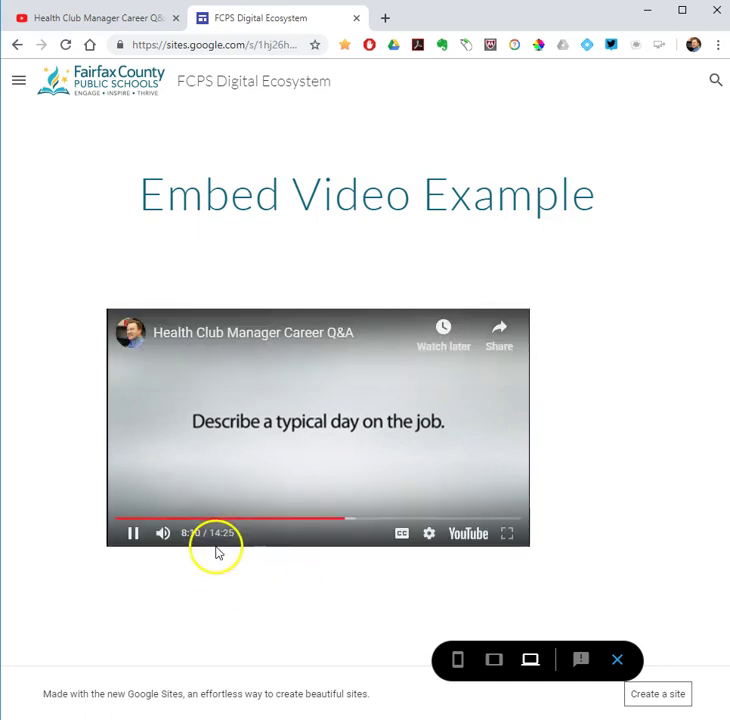